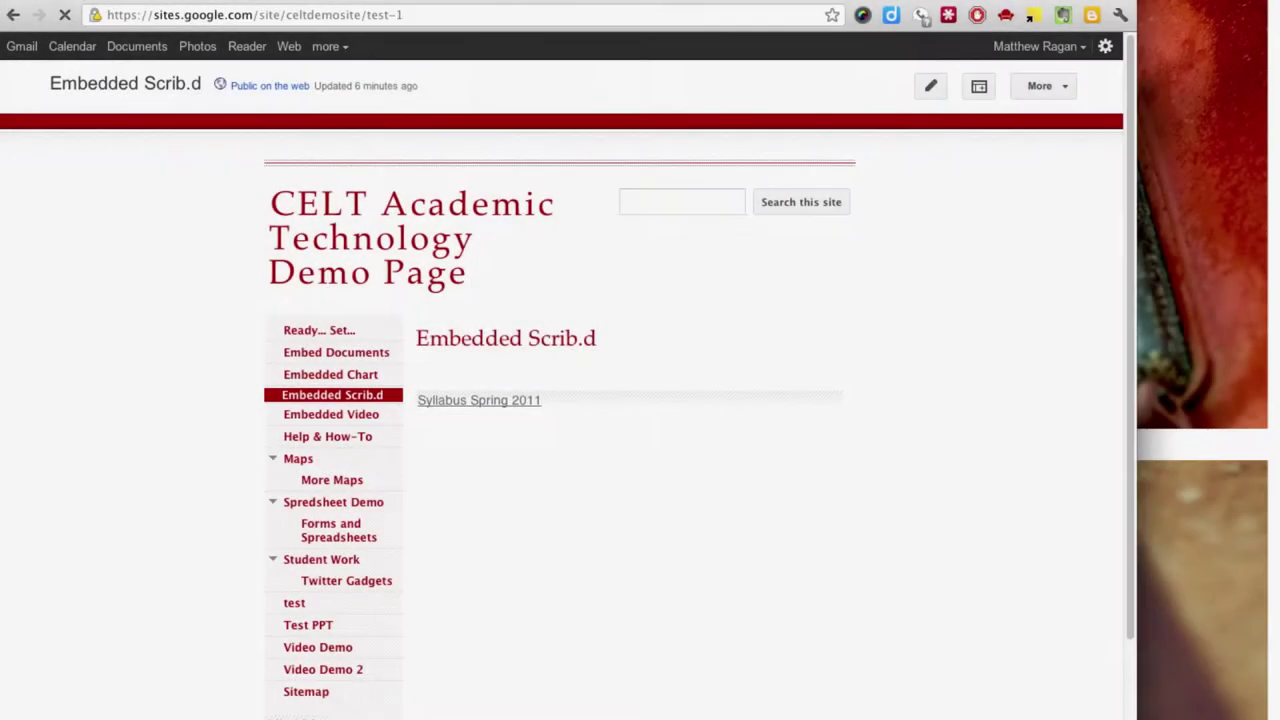
Open the site's Embedded Video page, play a few seconds of the Test Footage video and pause it.
scroll(620, 400, down, 2)
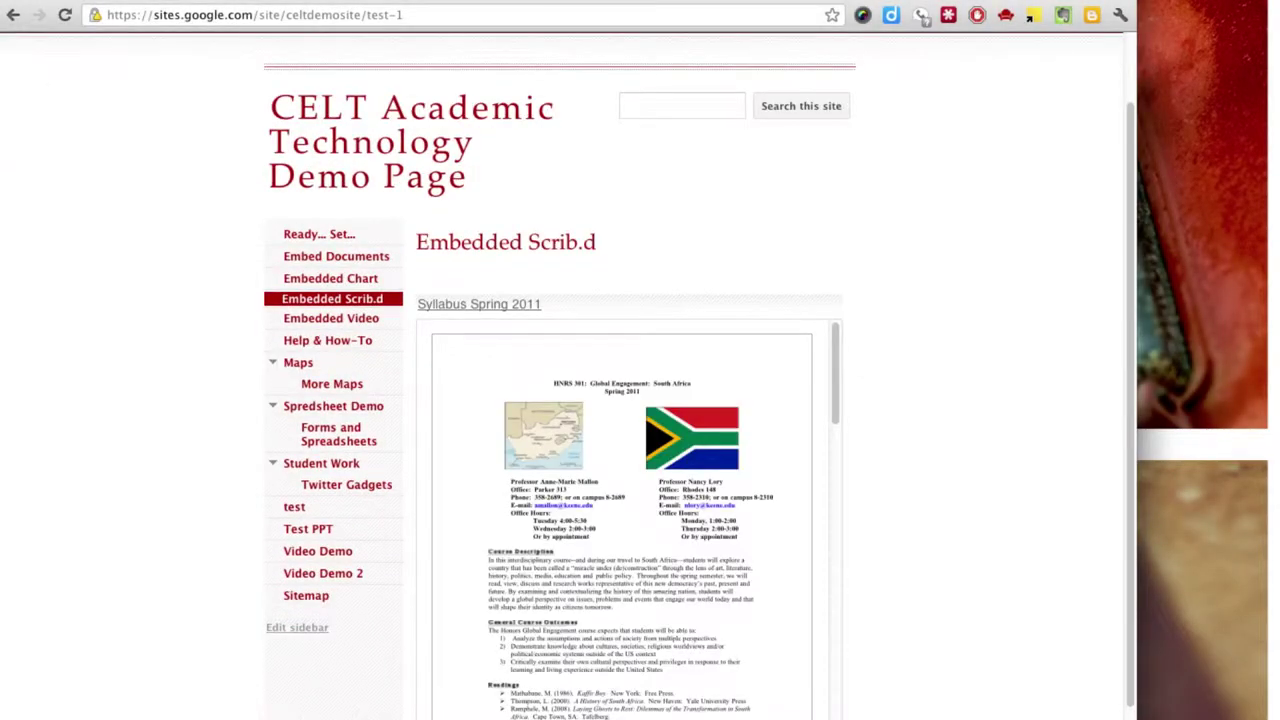
click(331, 318)
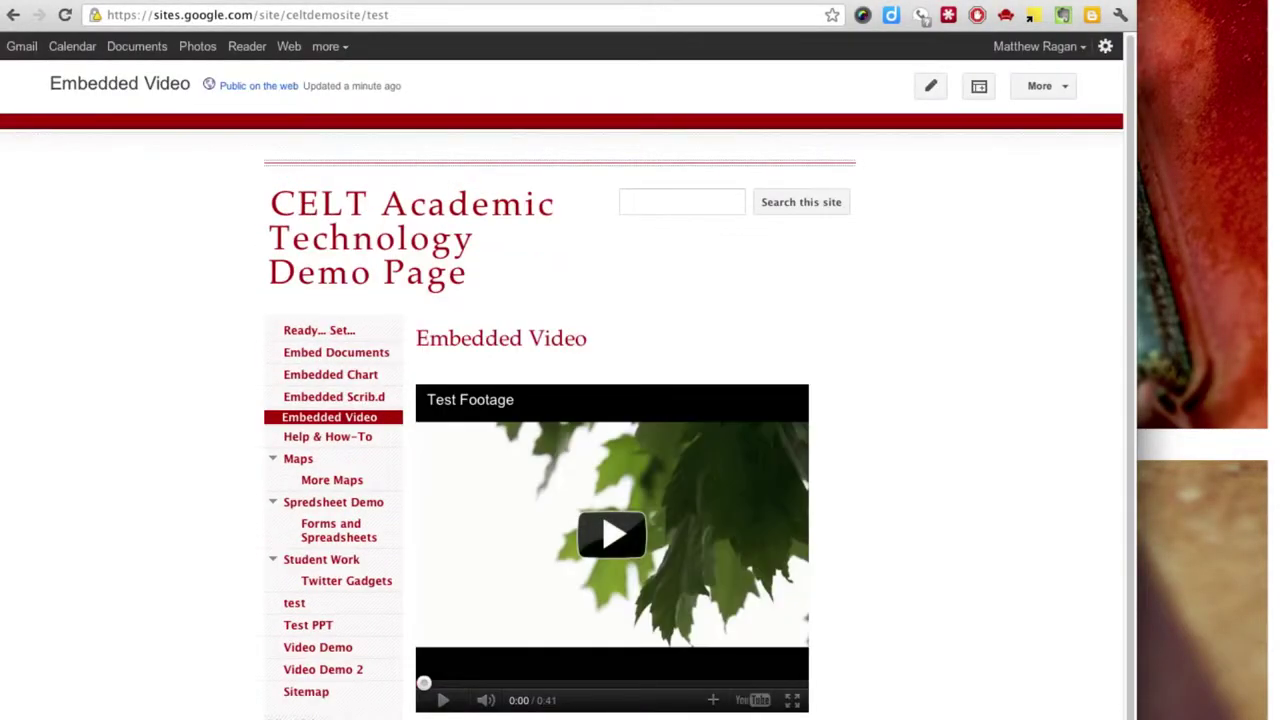
click(612, 534)
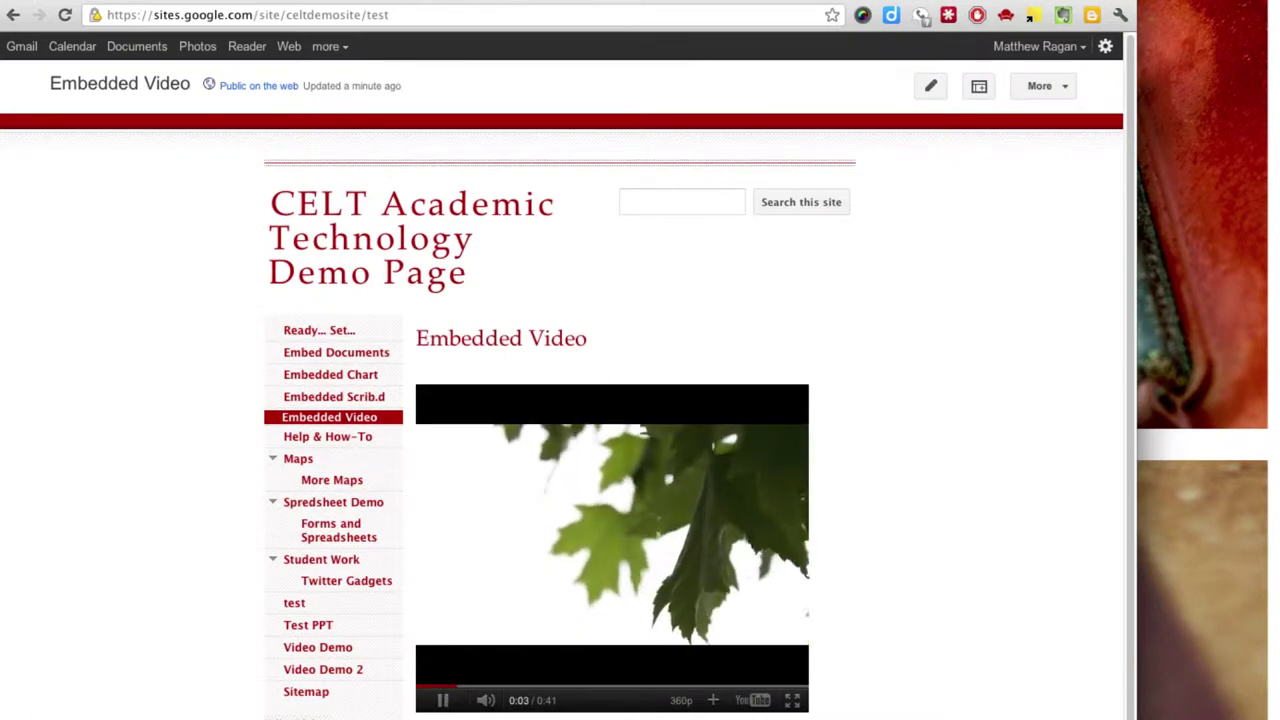
key(space)
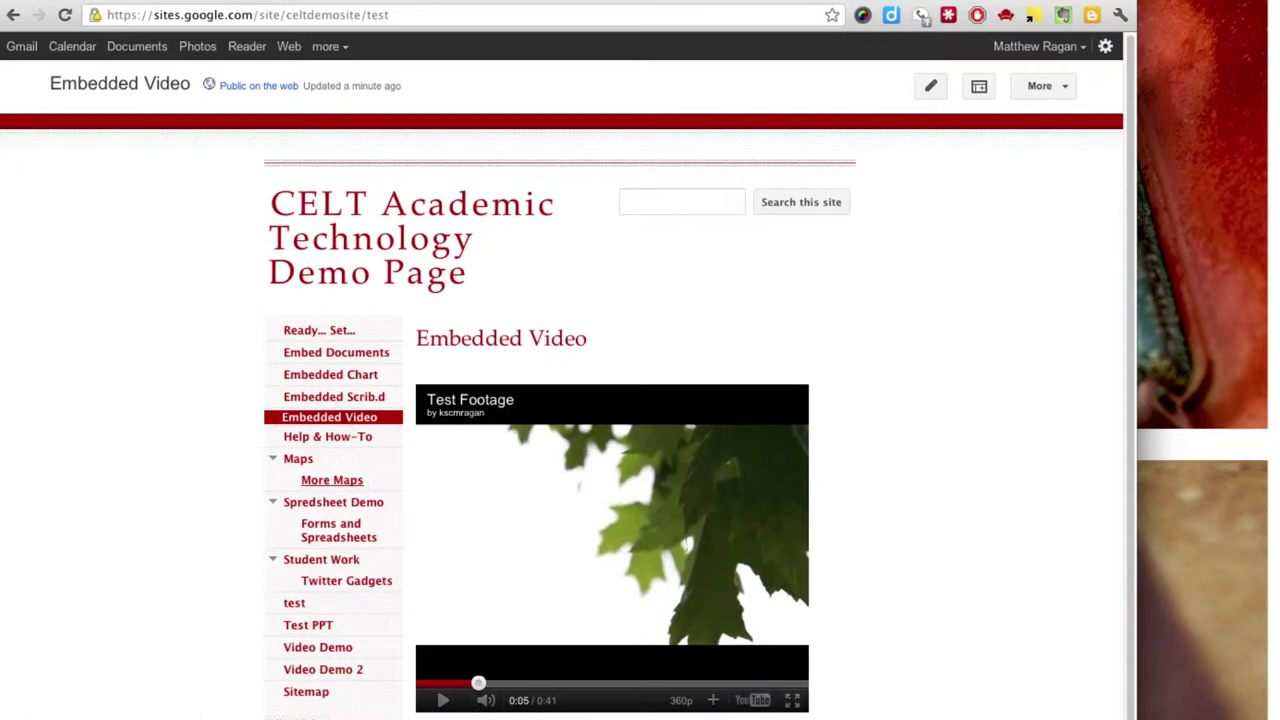
Skim the syllabus on the Embedded Scrib.d page and preview the HNRS 301 syllabus file on the desktop.
click(333, 397)
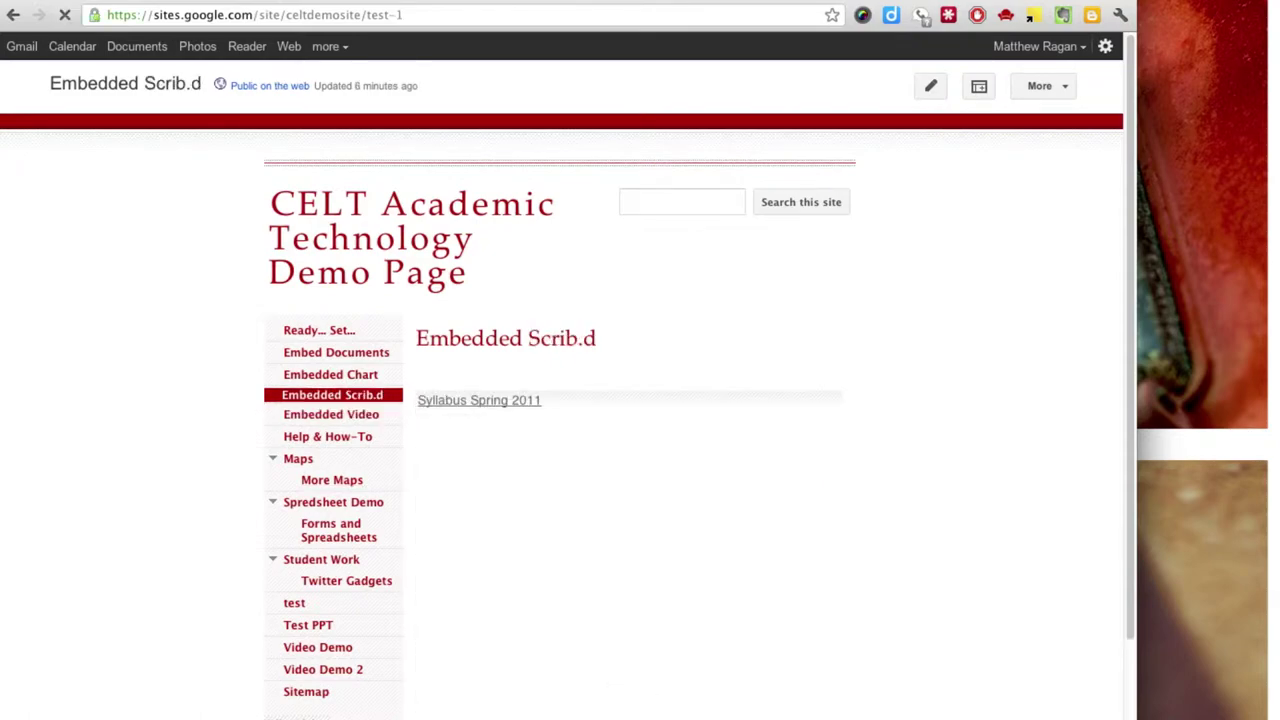
scroll(560, 400, down, 3)
scroll(622, 470, down, 5)
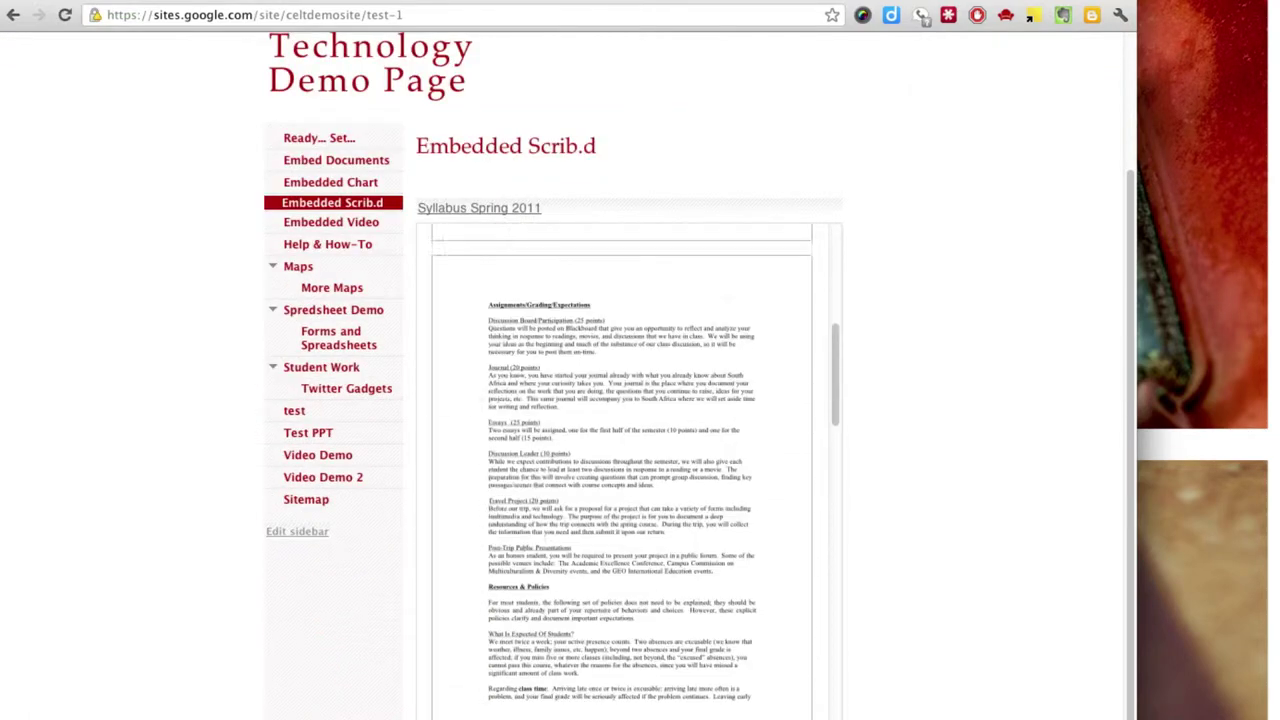
scroll(622, 470, up, 5)
scroll(622, 470, up, 3)
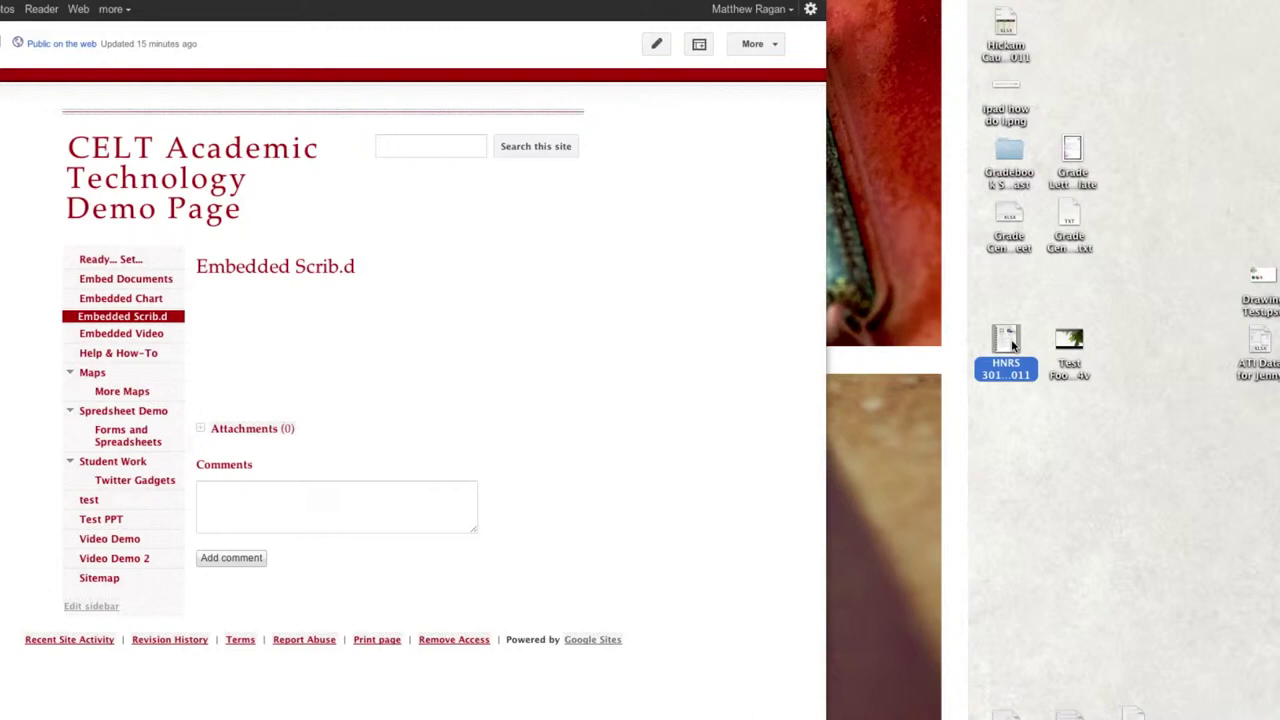
key(space)
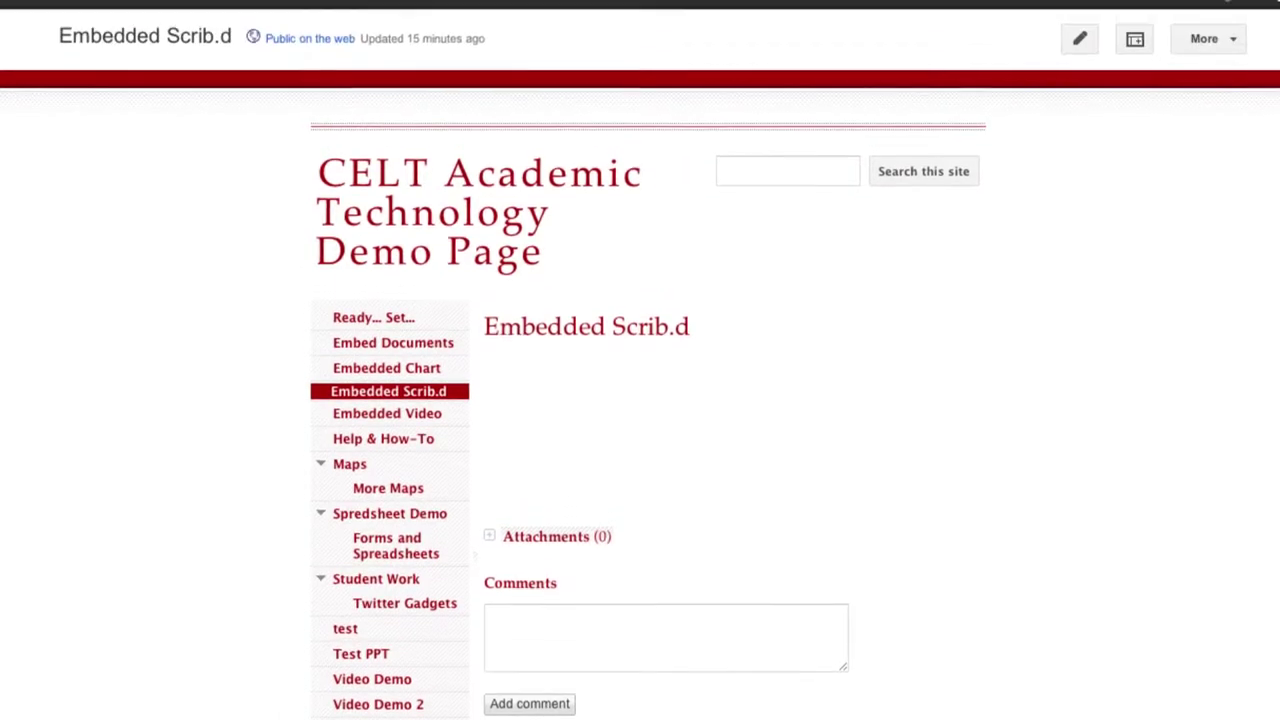
Switch to Scribd and upload HNRS 301 Syllabus Spring 2011 from the Desktop, accepting the terms of service and copyright policy.
click(437, 17)
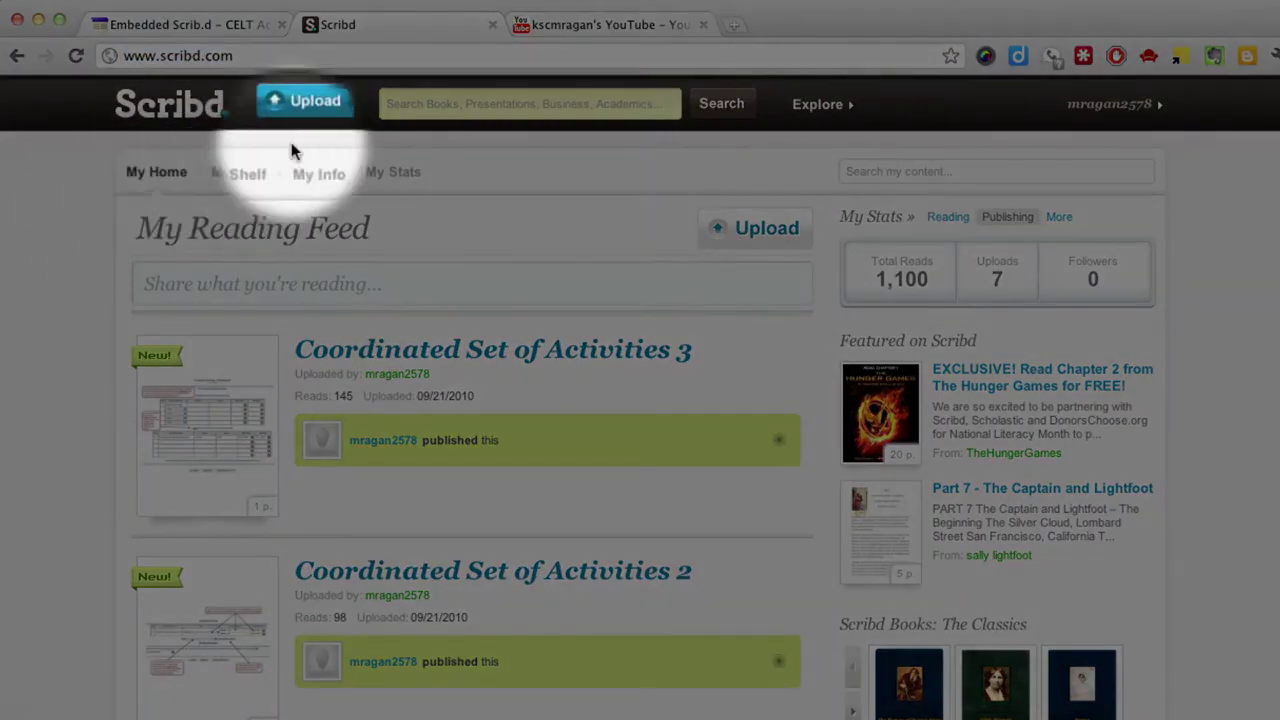
click(310, 102)
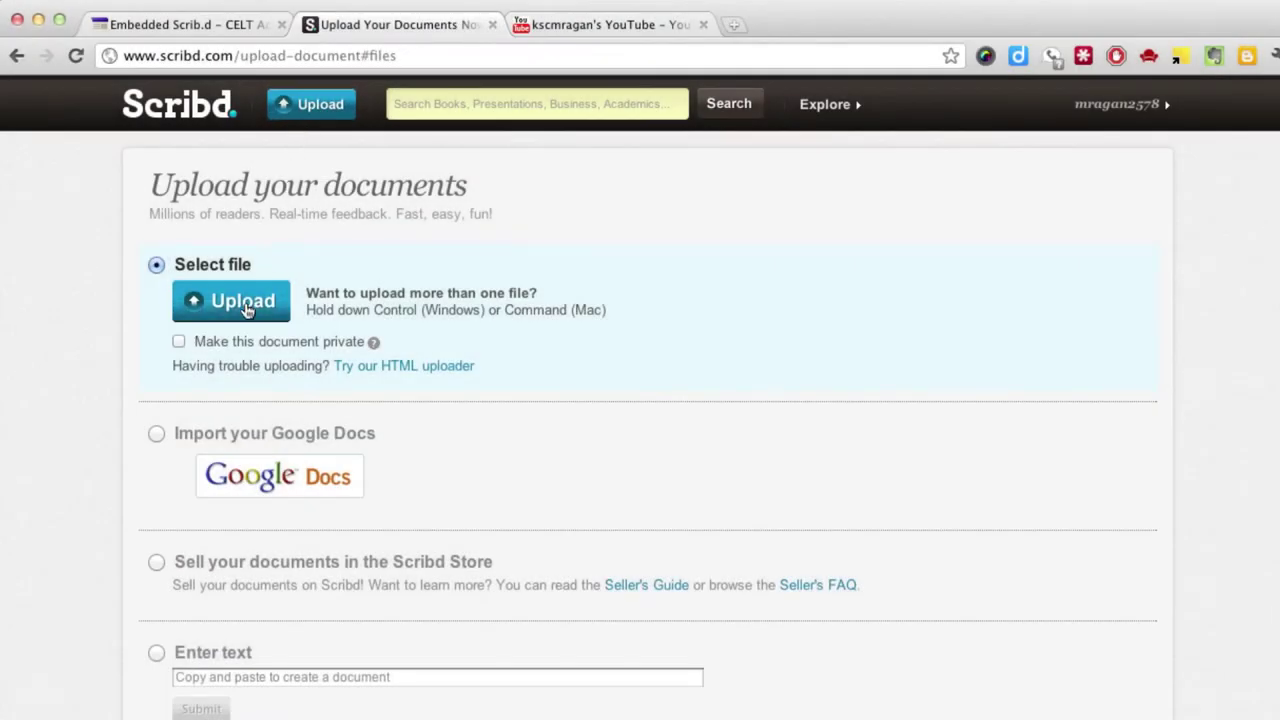
click(248, 310)
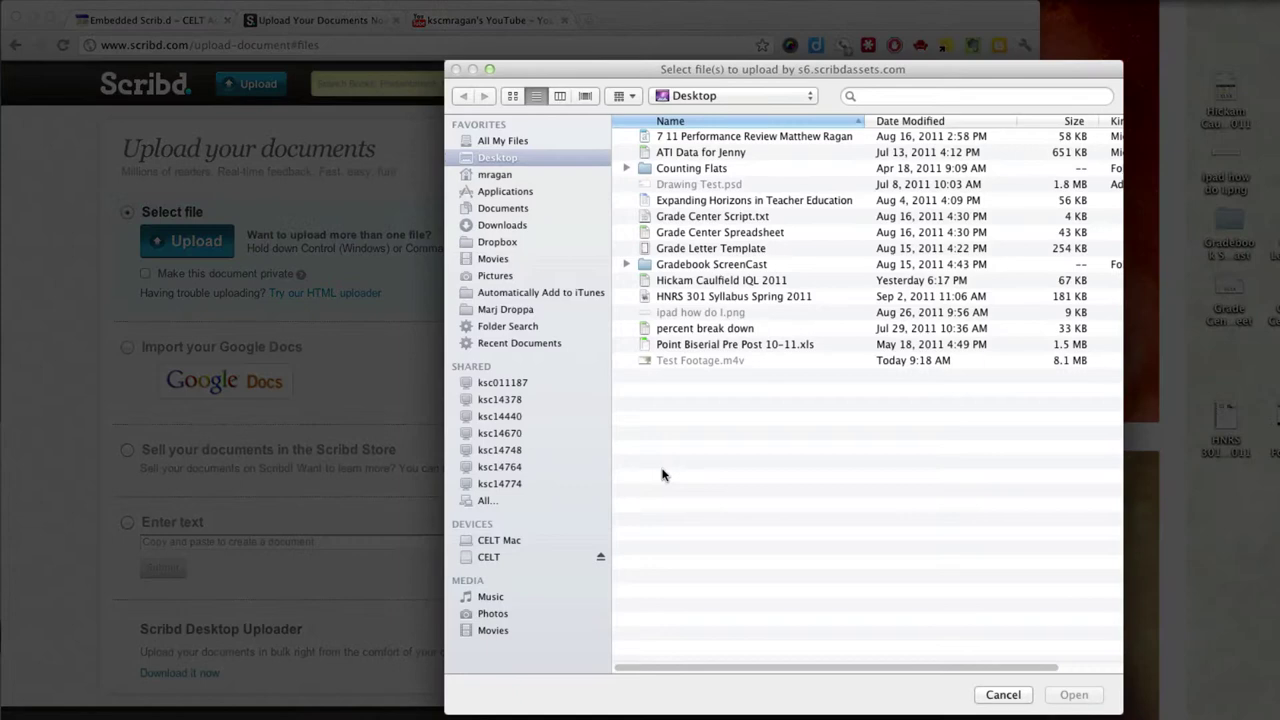
click(684, 298)
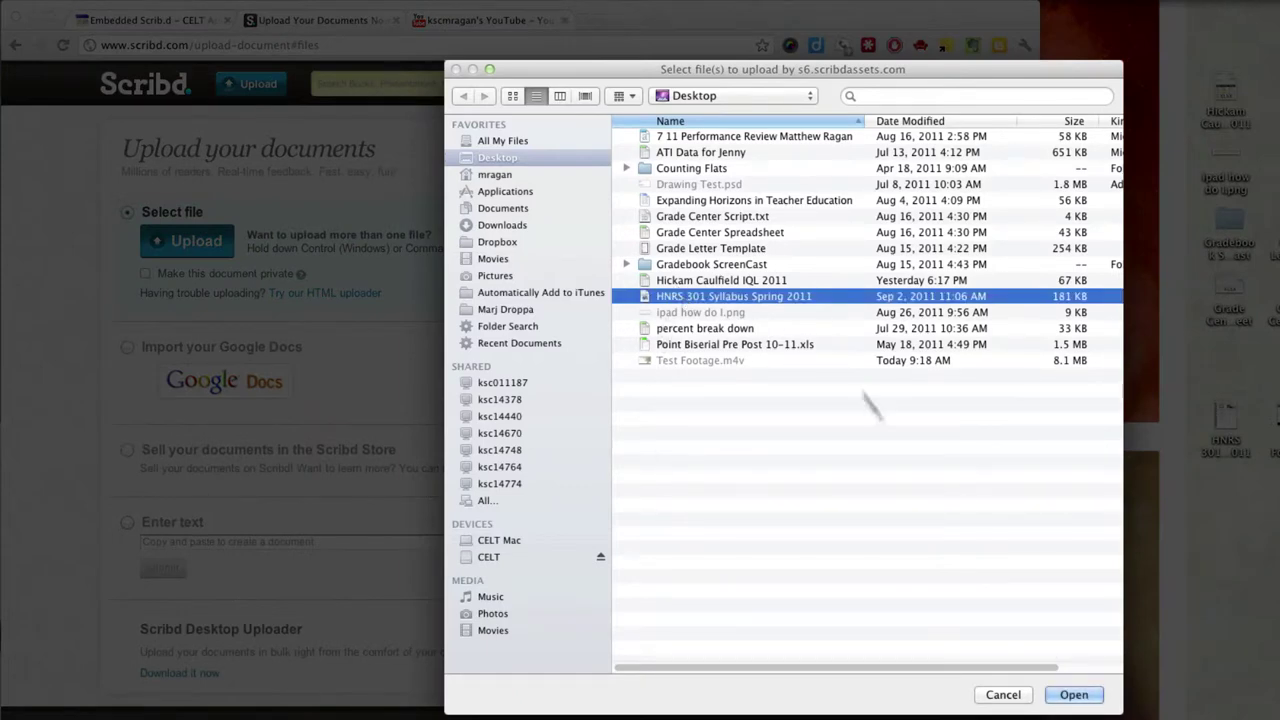
click(1074, 695)
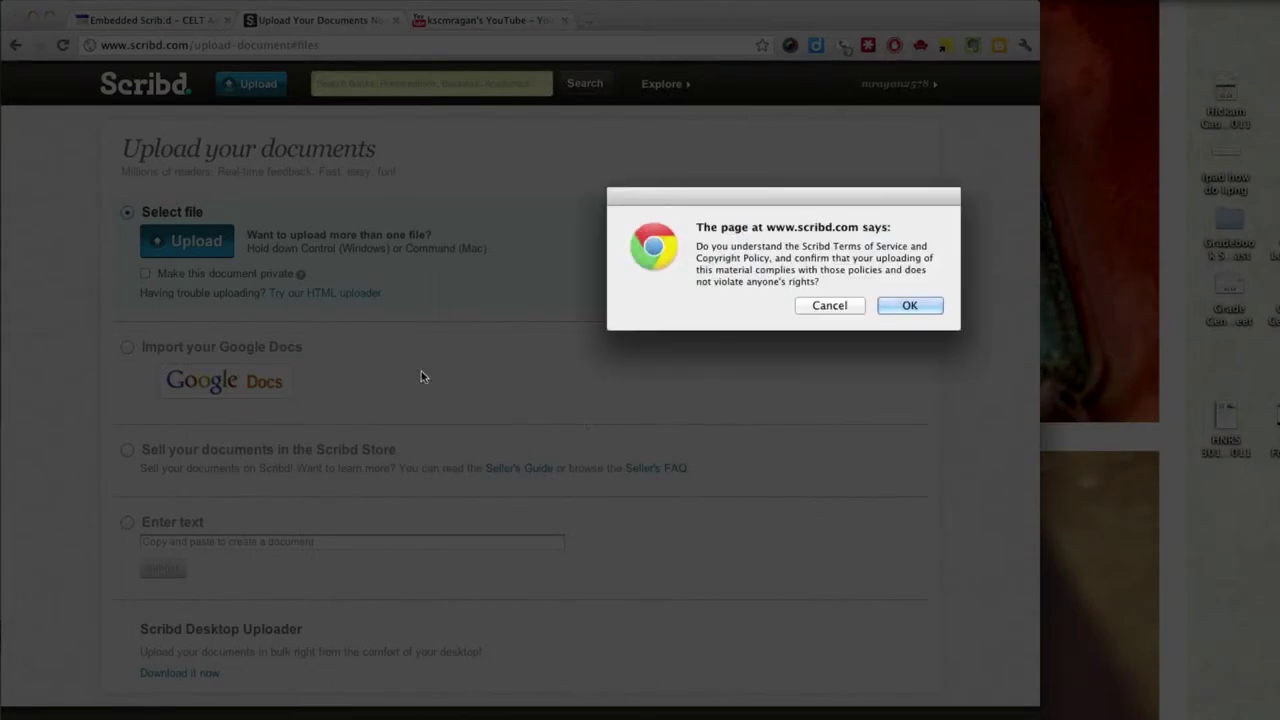
click(897, 302)
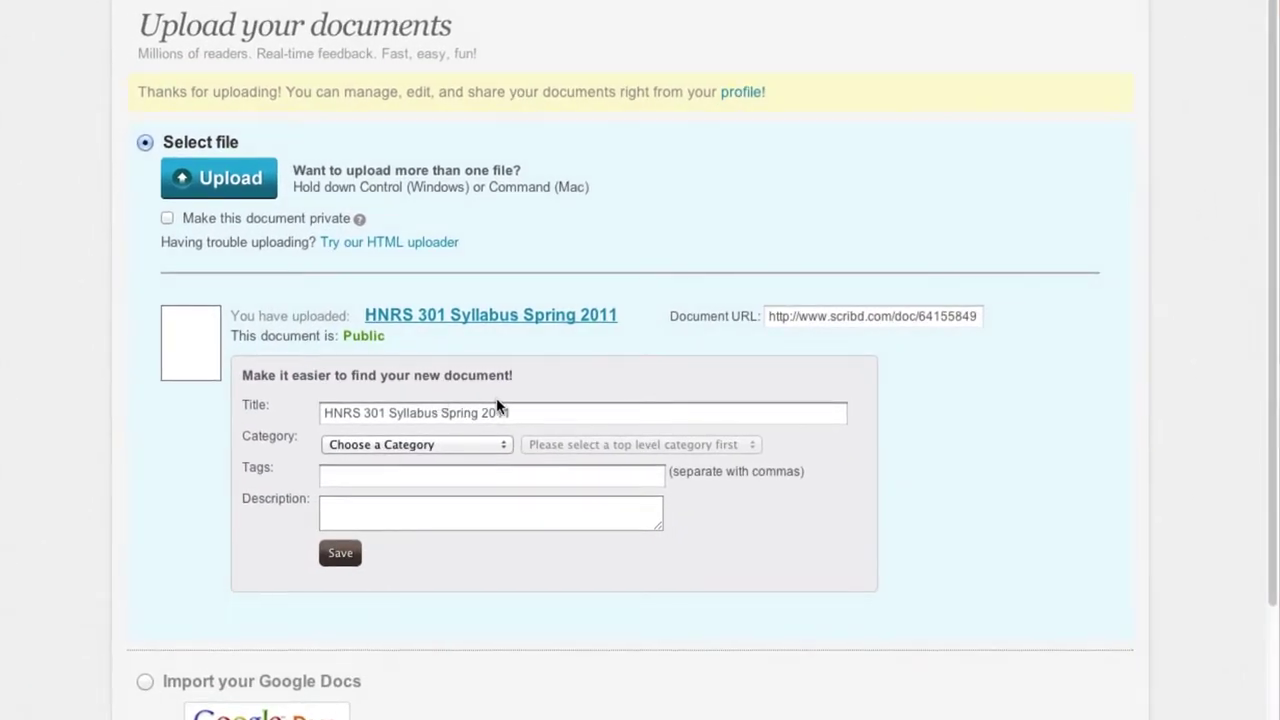
Shorten the uploaded document's title to "Syllabus Spring 2011", set its category to Research and save the details.
drag(563, 412, 277, 413)
click(410, 412)
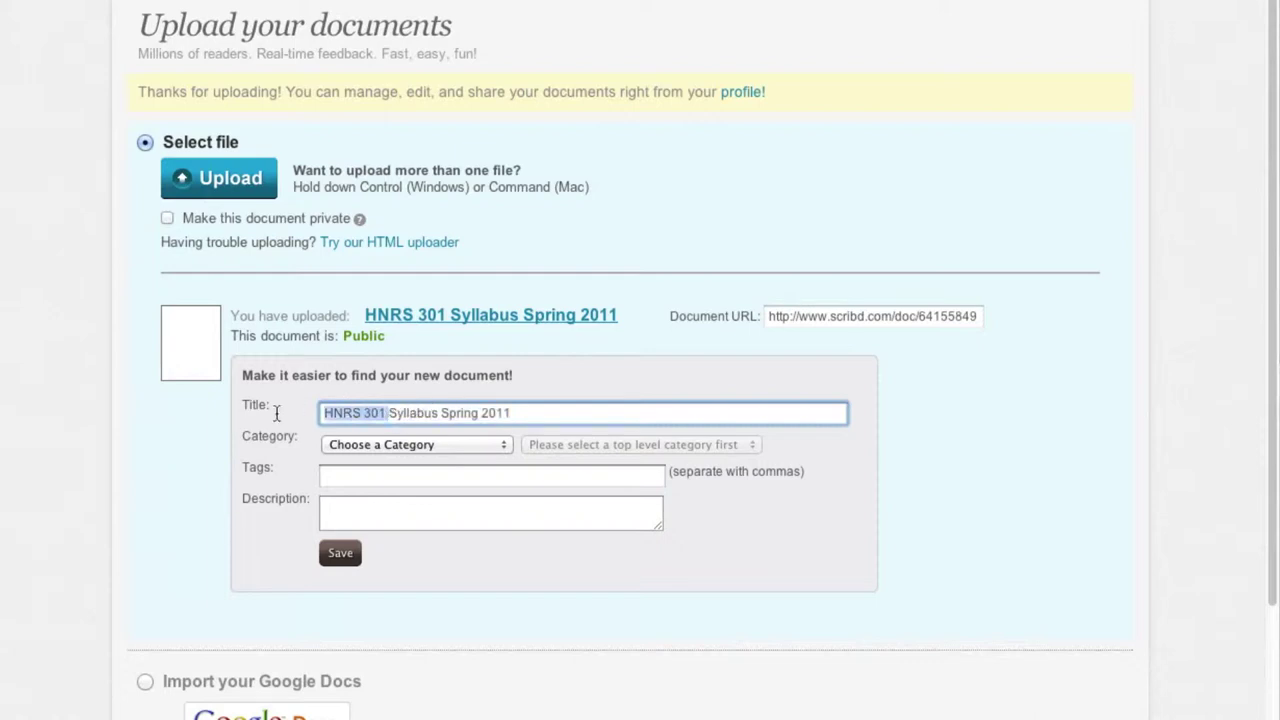
key(BackSpace)
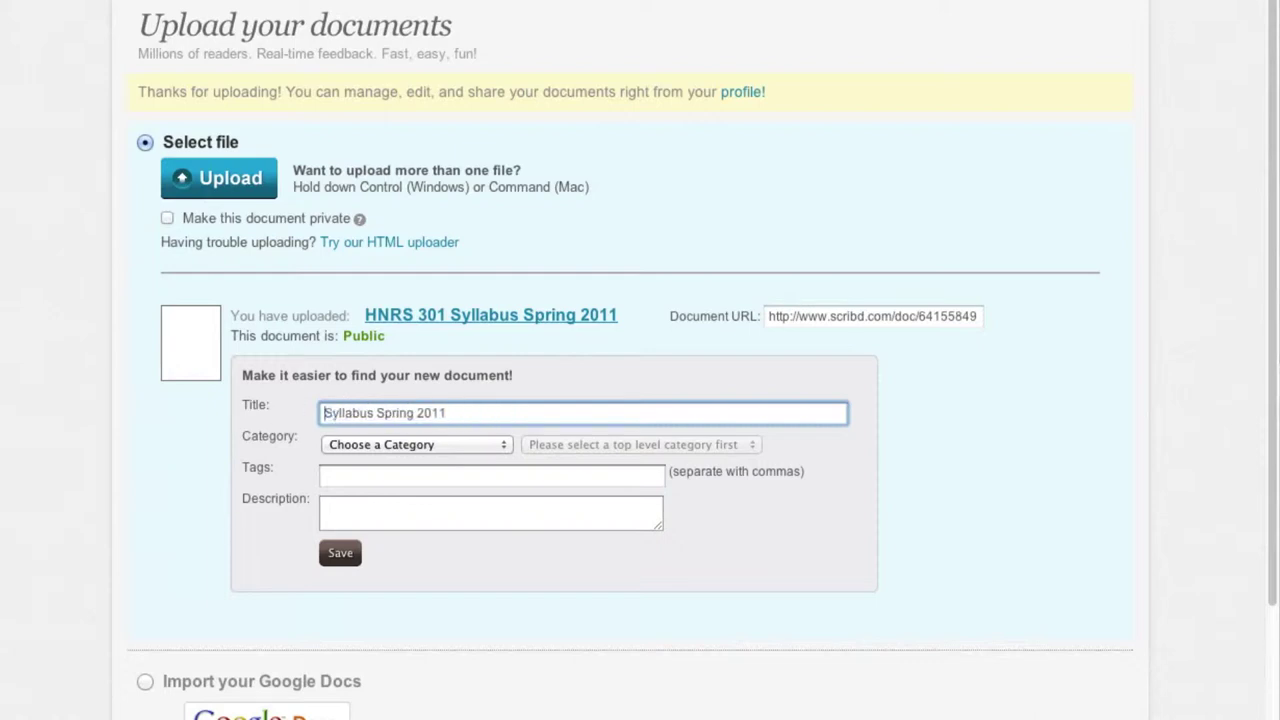
click(456, 445)
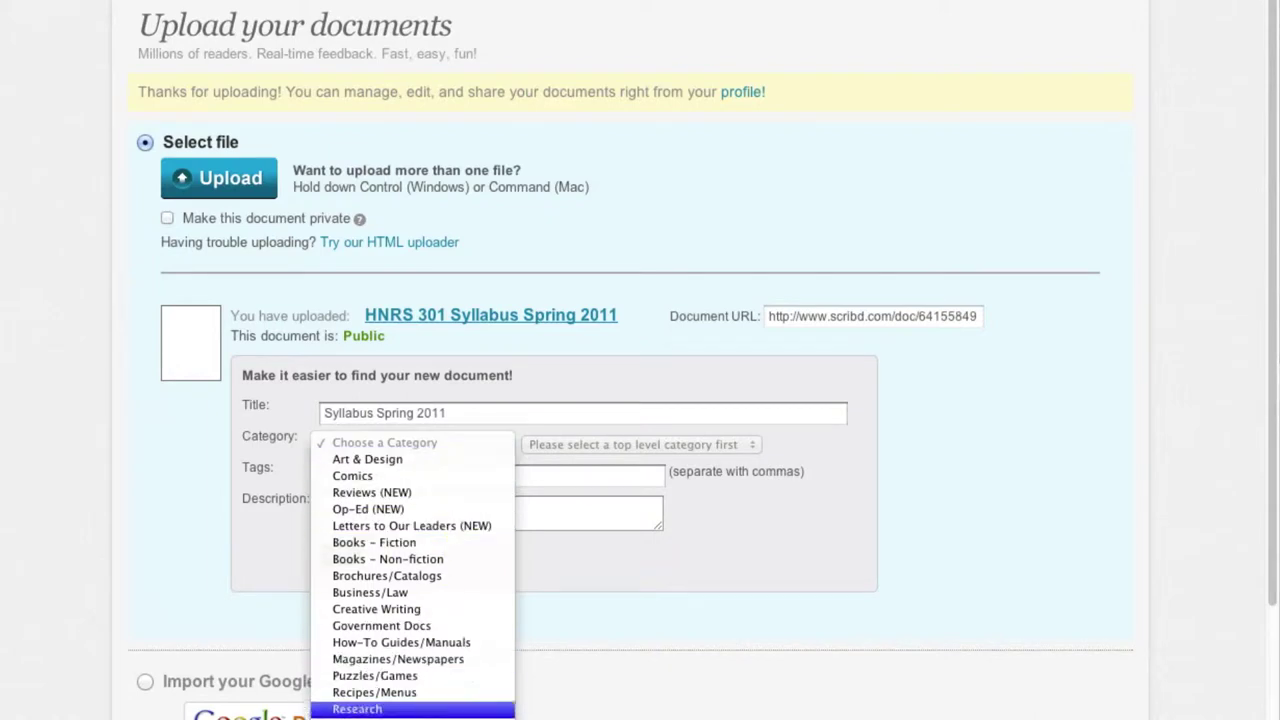
click(428, 710)
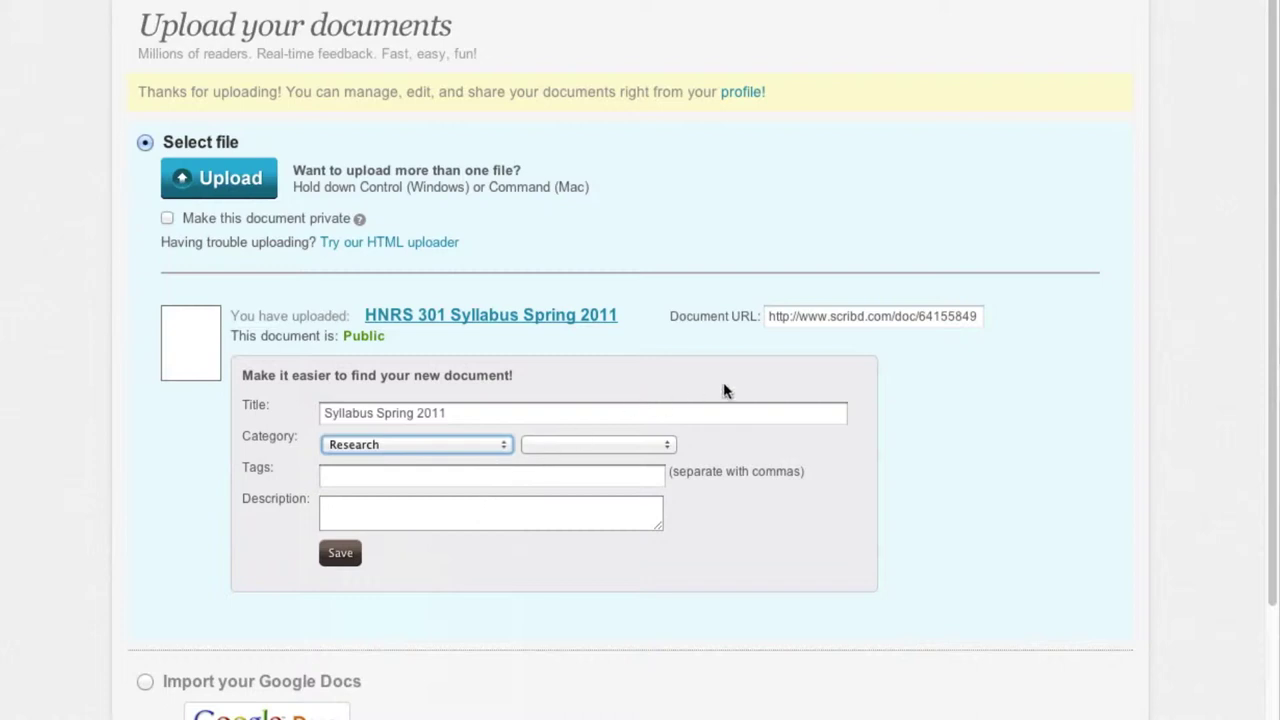
click(341, 556)
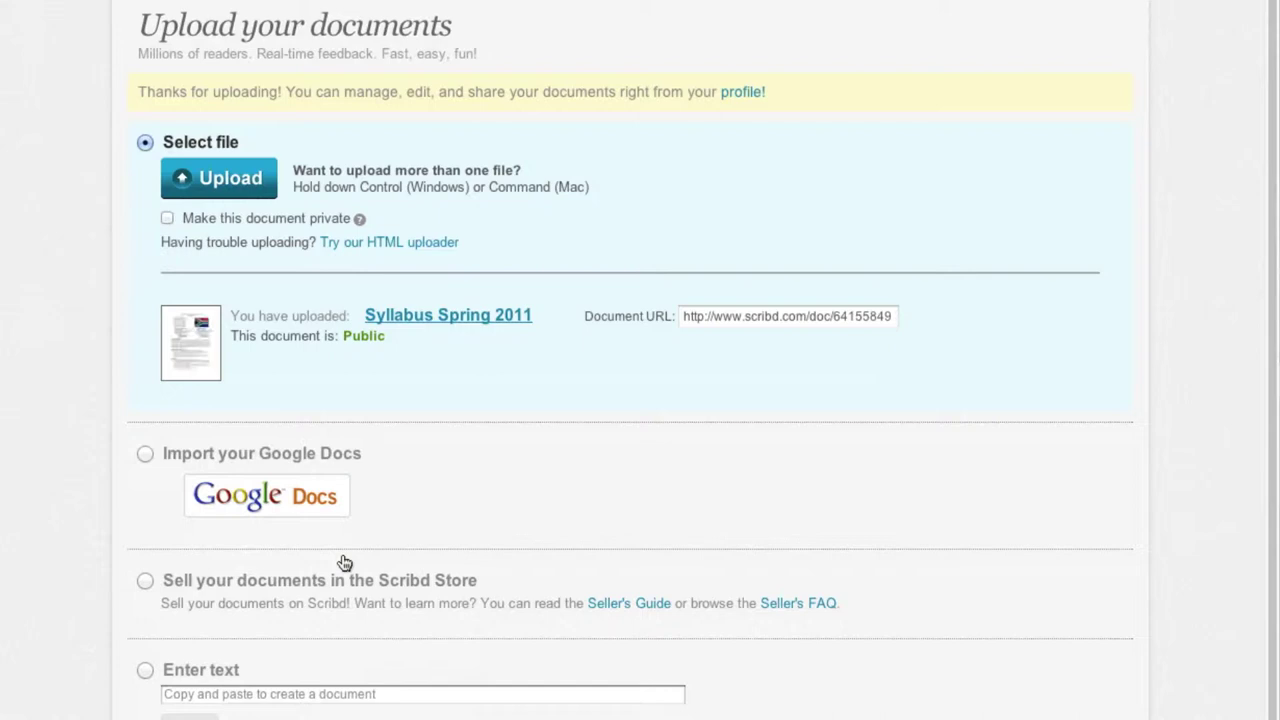
Open the uploaded Syllabus Spring 2011 document and copy its Flash embed code.
click(450, 314)
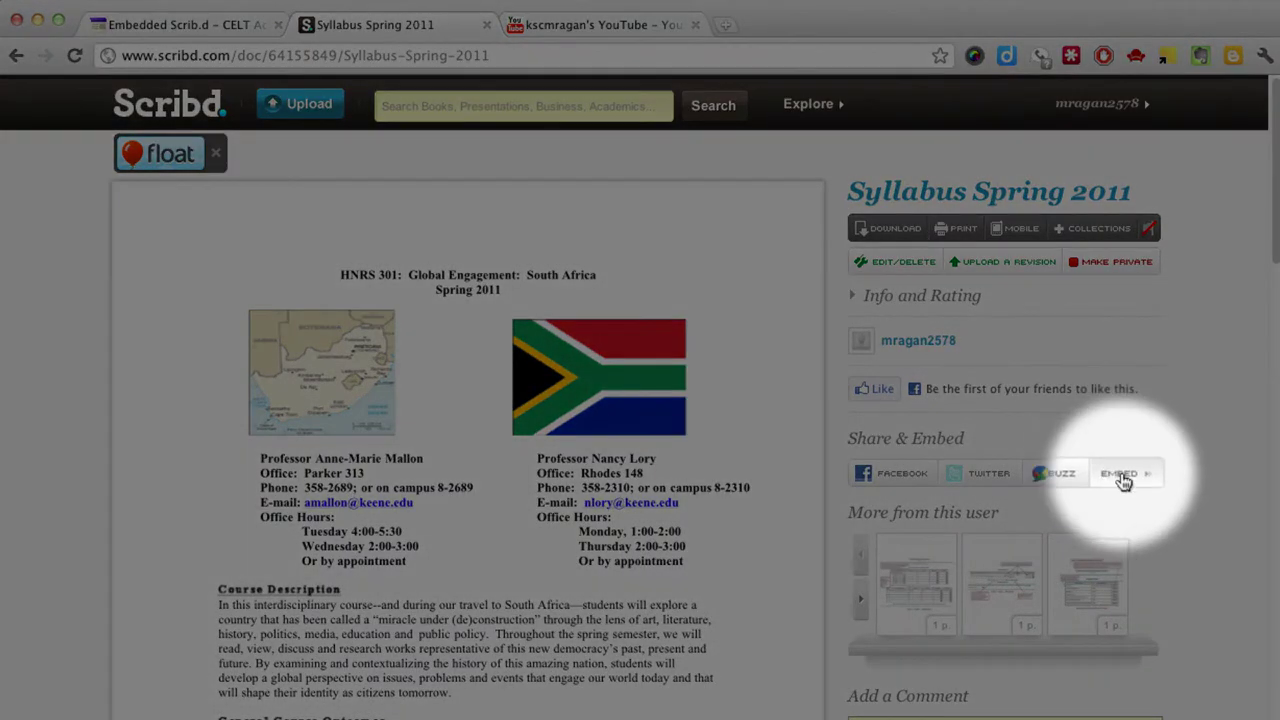
click(1140, 478)
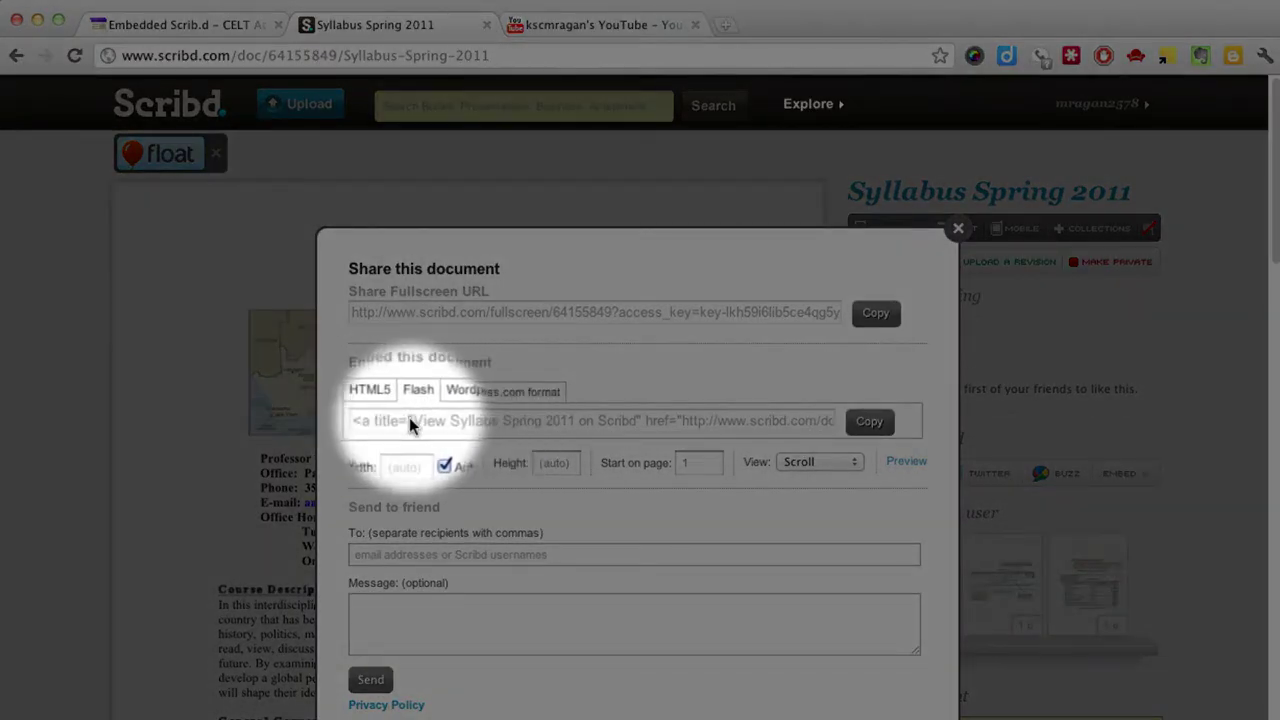
click(475, 420)
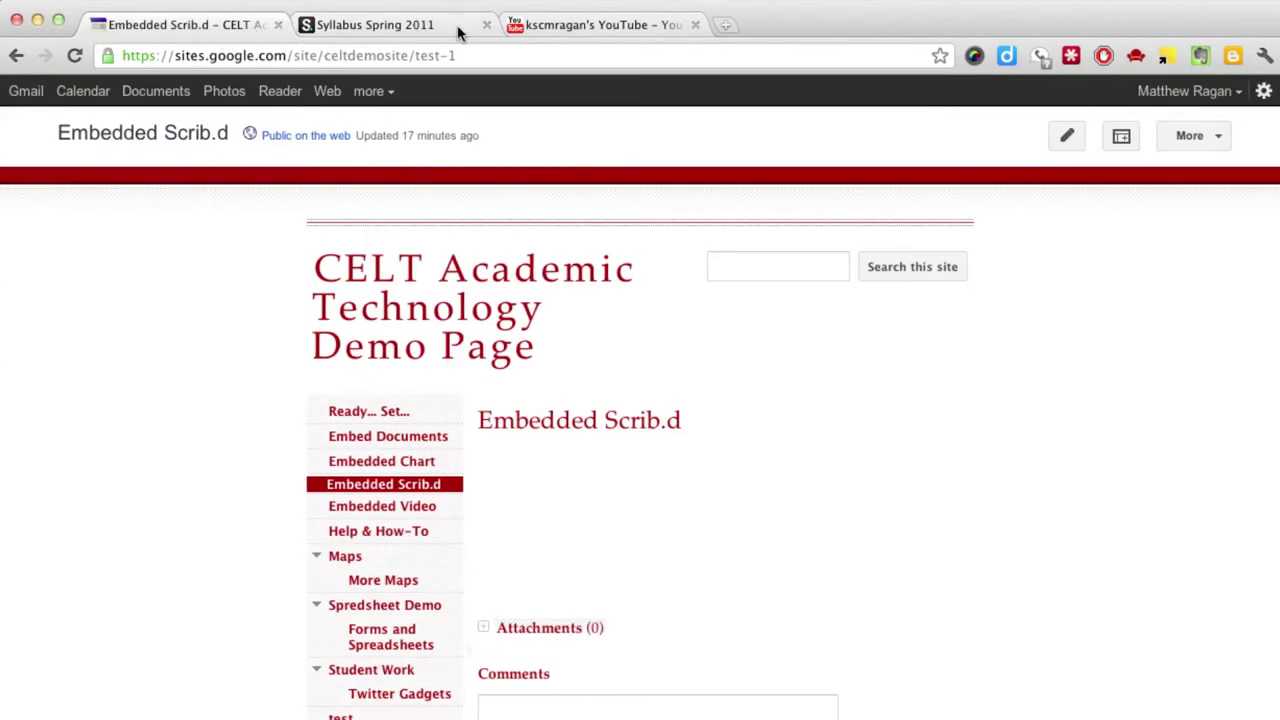
Switch to Google Sites, paste the copied embed code at the start of the Embedded Scrib.d page's HTML and save the page.
click(1071, 142)
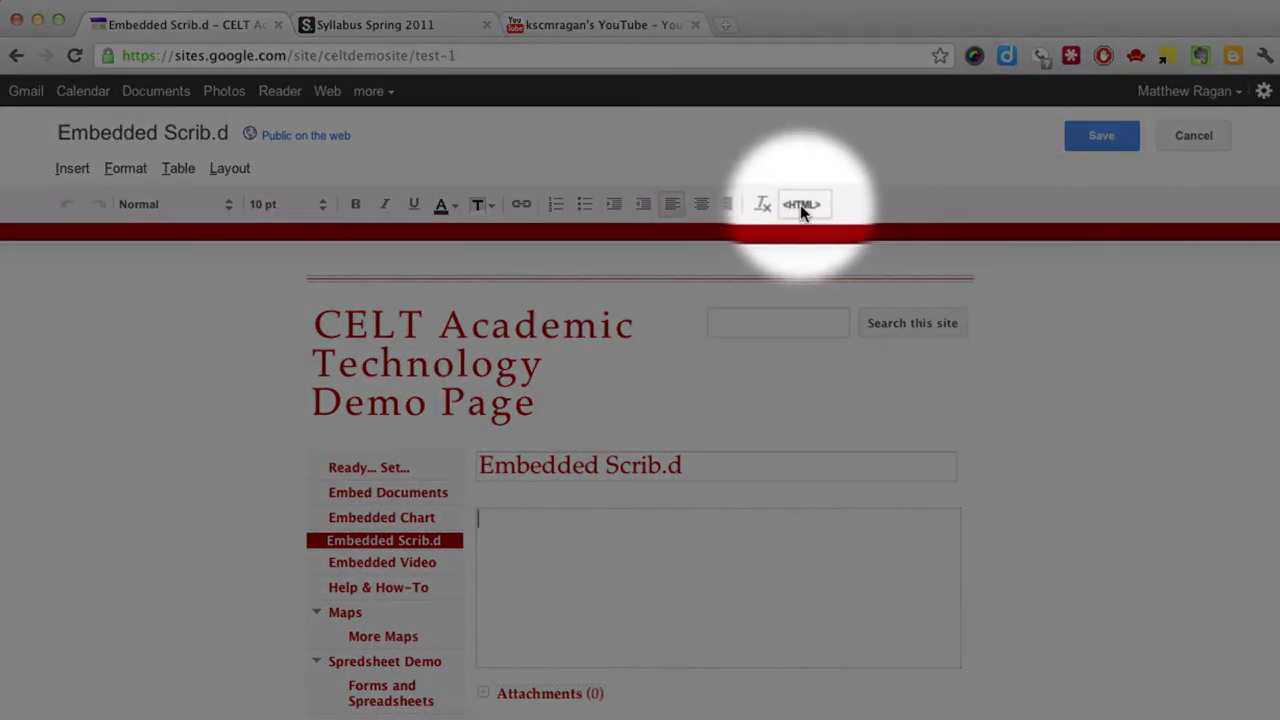
click(803, 208)
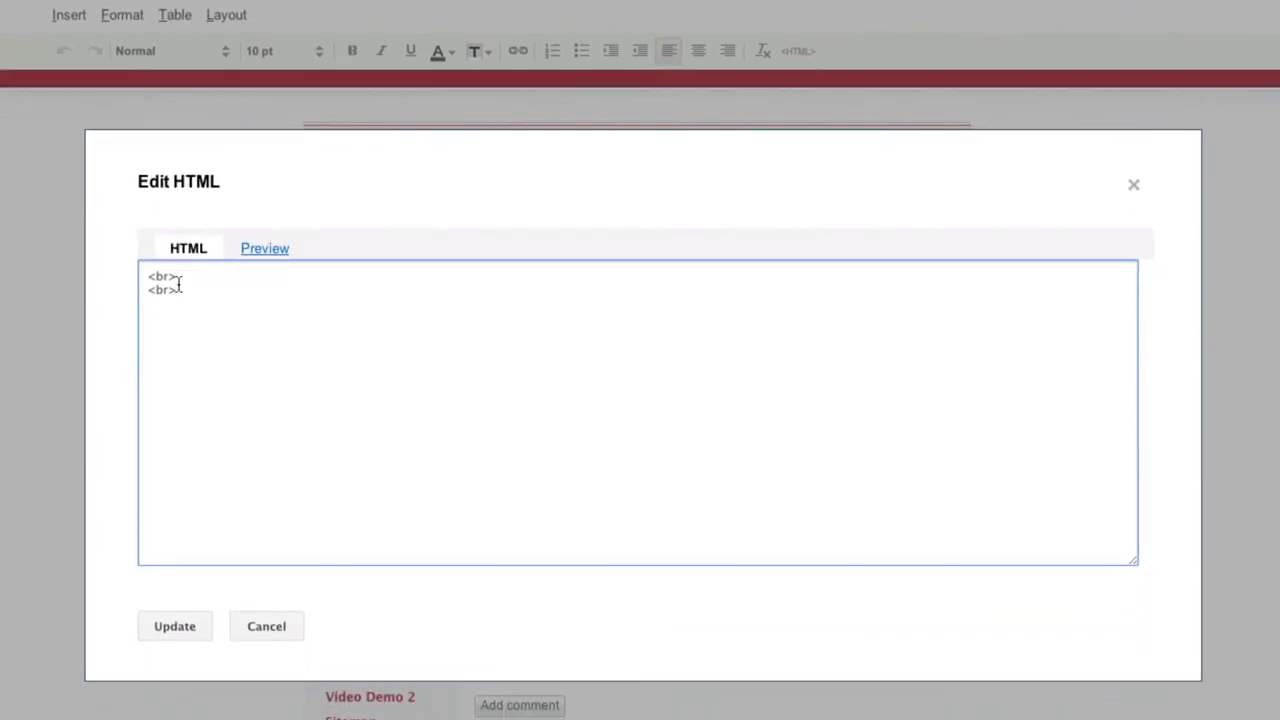
key(ctrl+v)
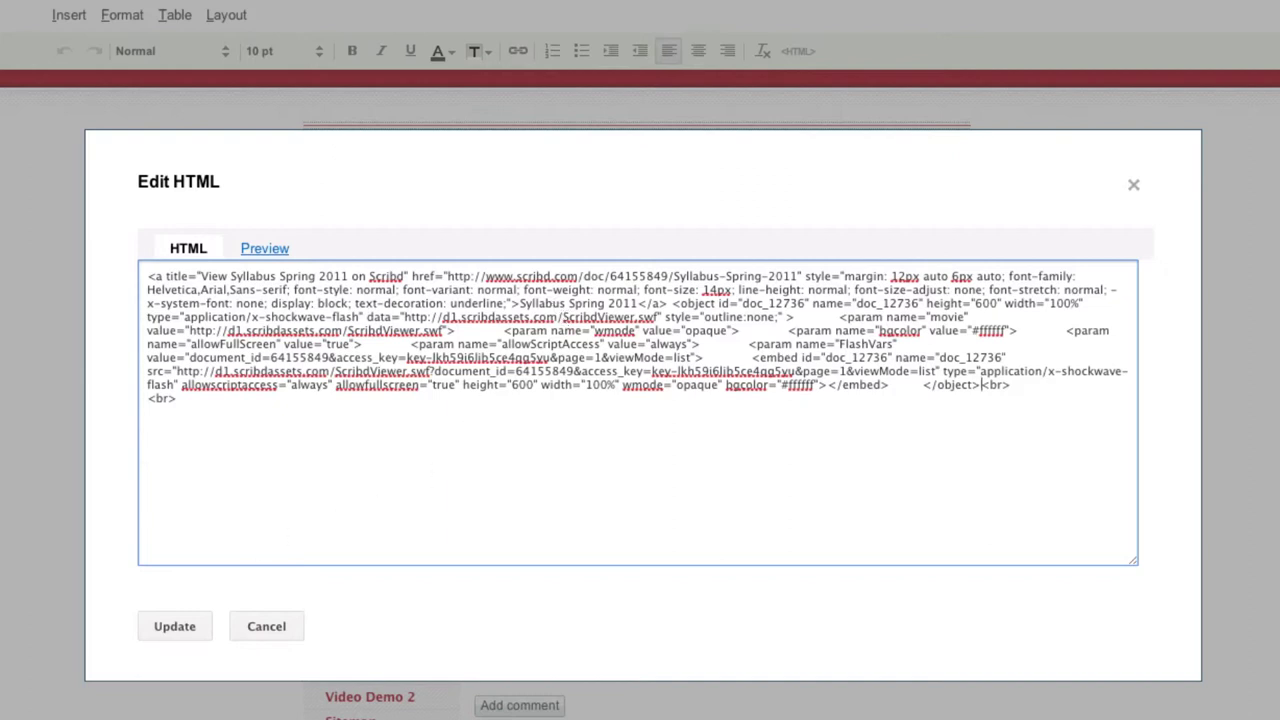
click(197, 620)
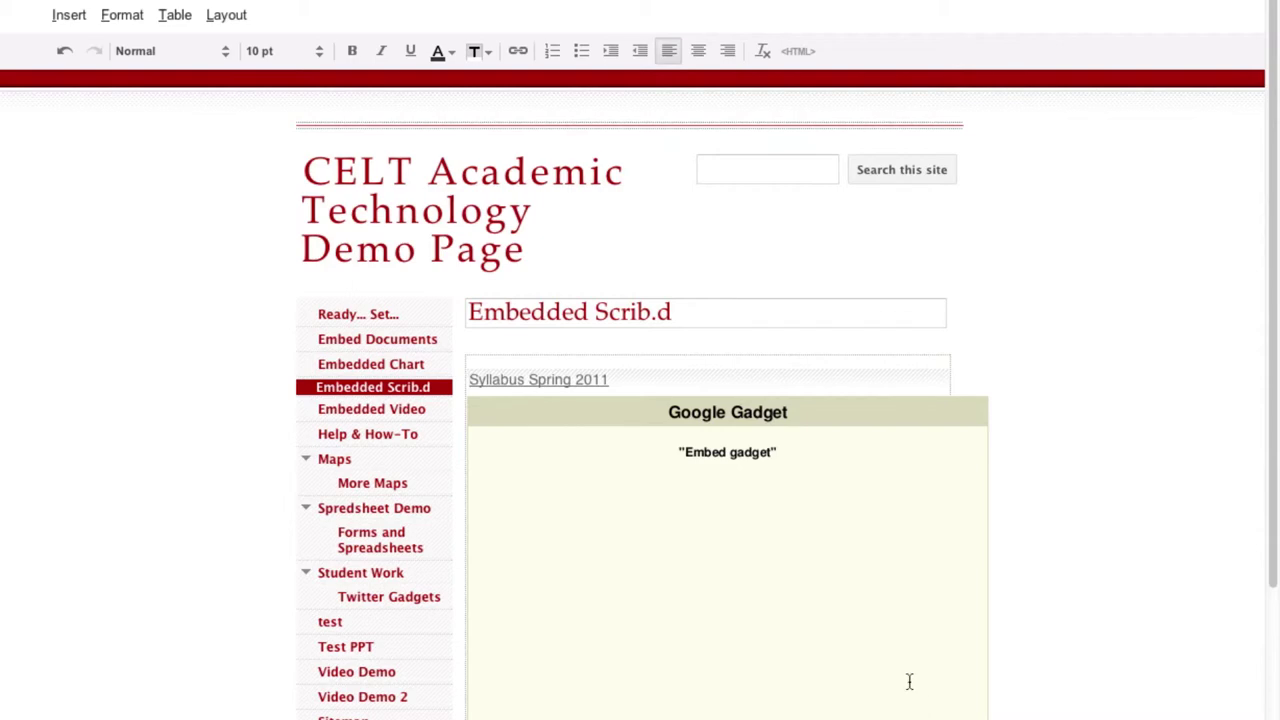
scroll(909, 681, down, 3)
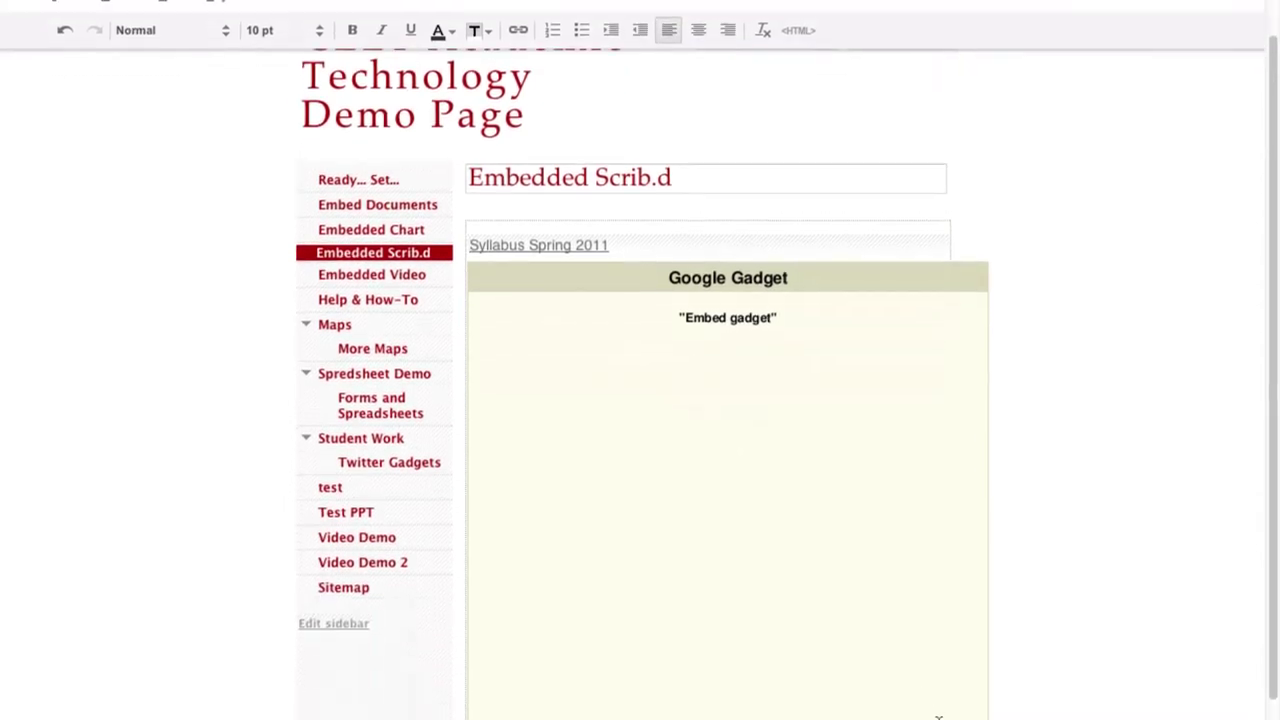
scroll(938, 717, down, 3)
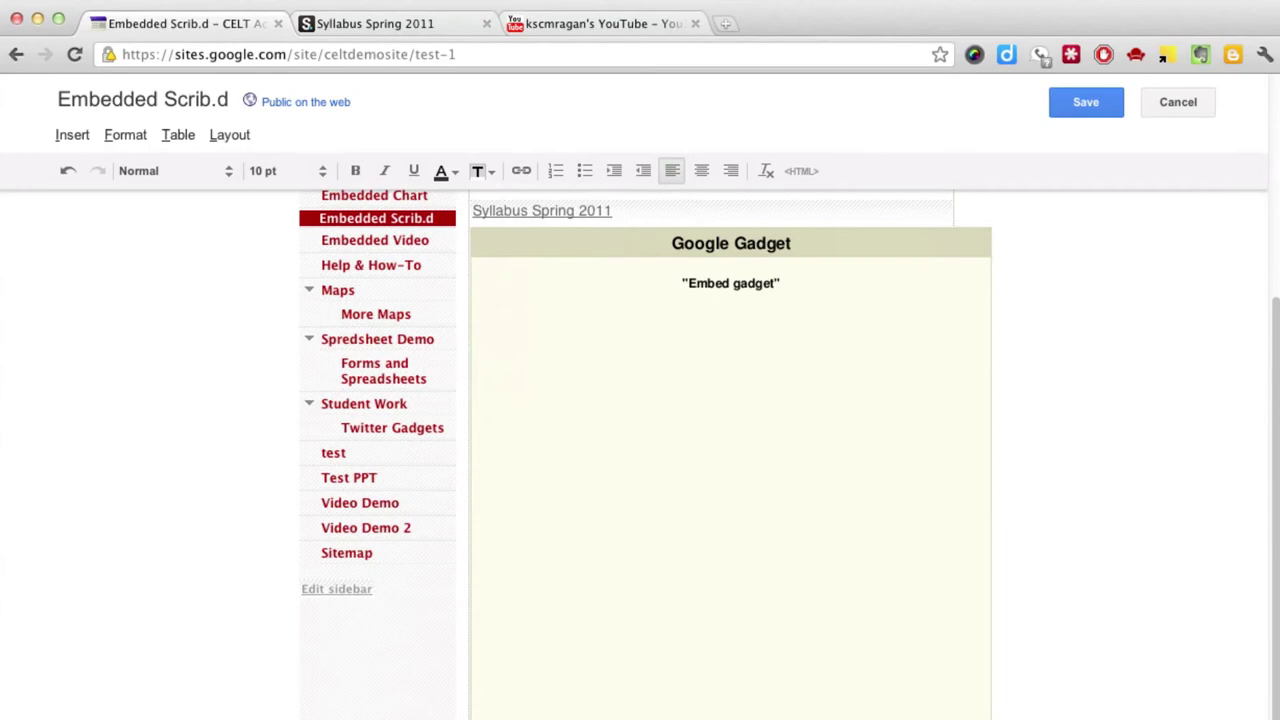
scroll(640, 450, up, 5)
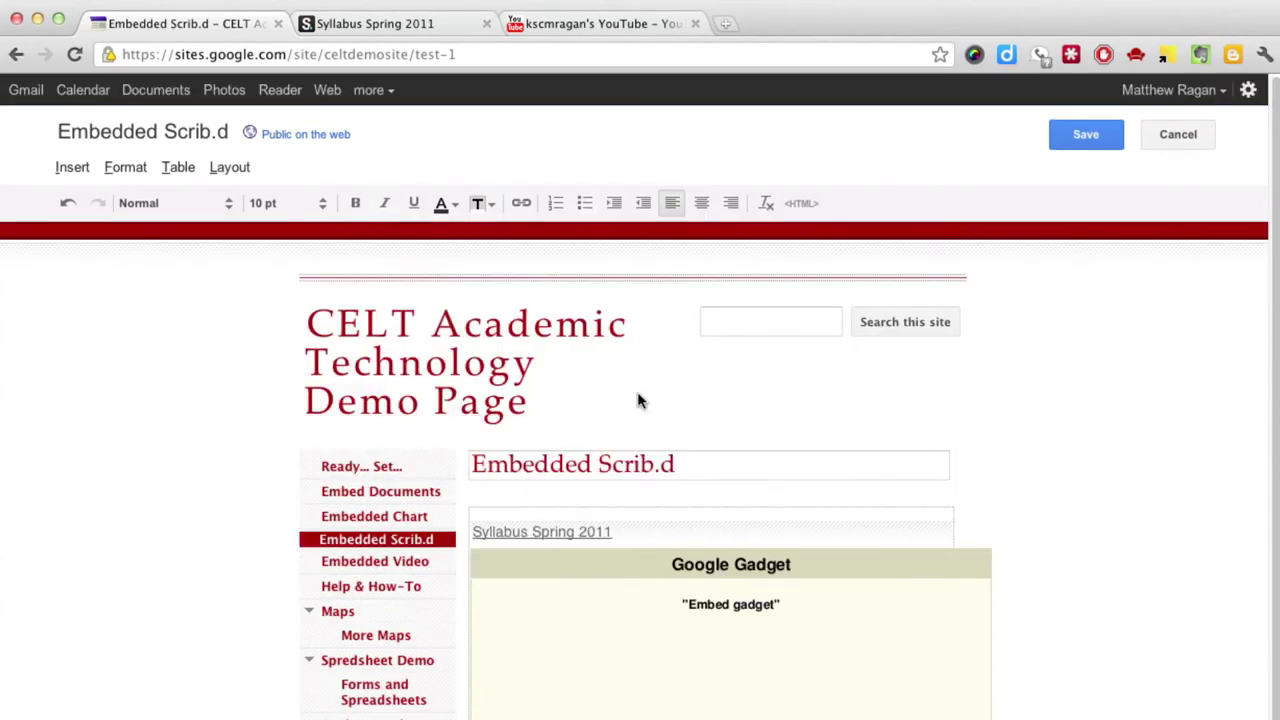
click(1060, 138)
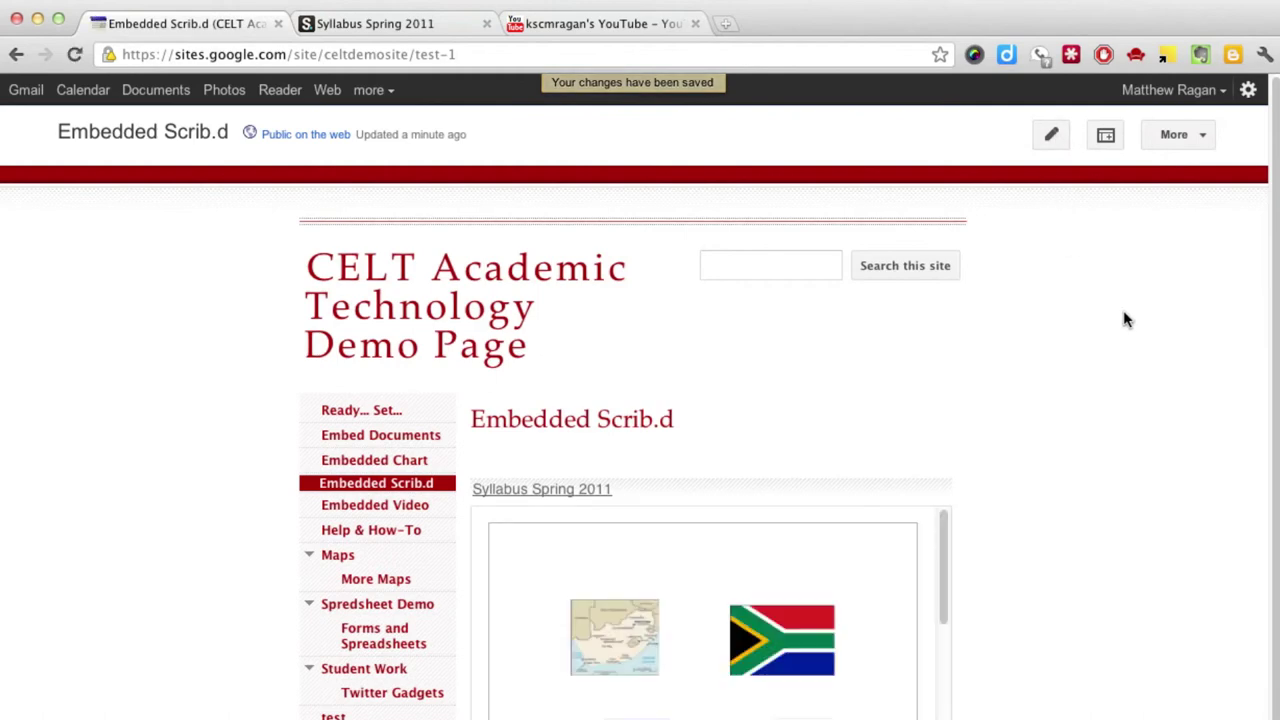
Scroll through the embedded syllabus on the saved page and test zooming the document in and back out.
scroll(1078, 383, down, 5)
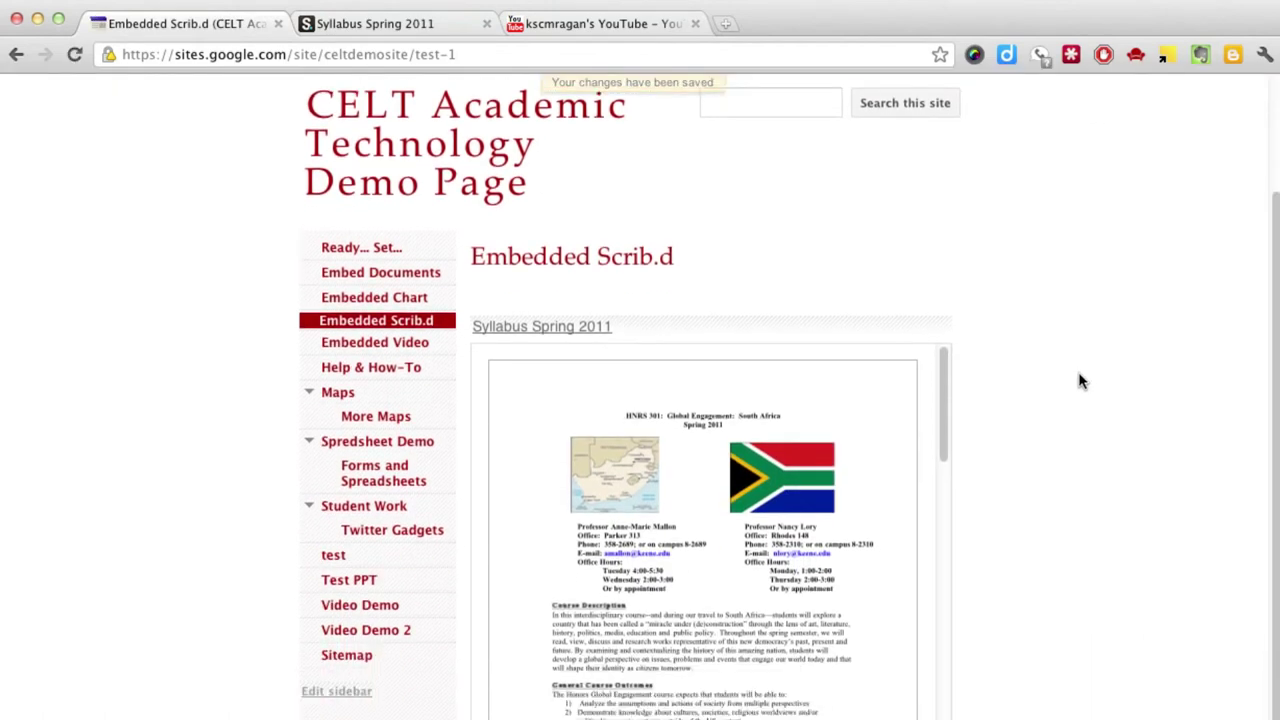
drag(942, 337, 925, 596)
drag(925, 519, 934, 63)
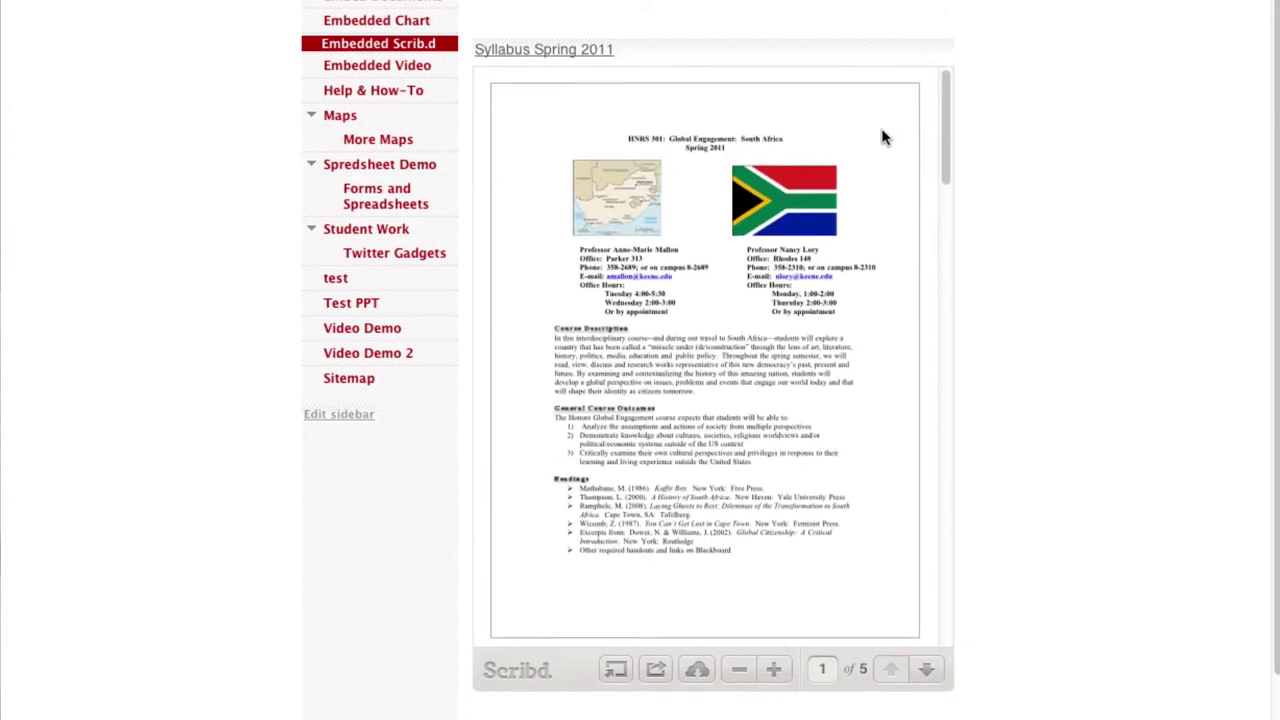
click(774, 670)
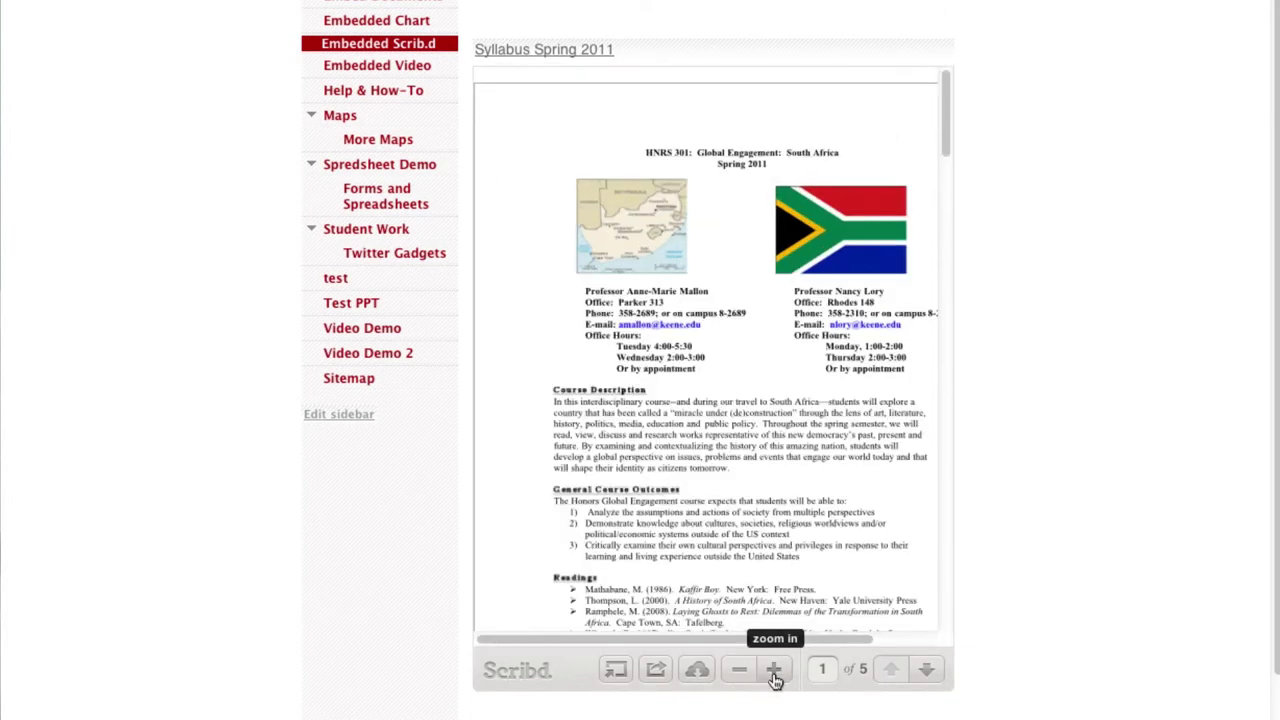
click(774, 670)
click(737, 670)
click(737, 670)
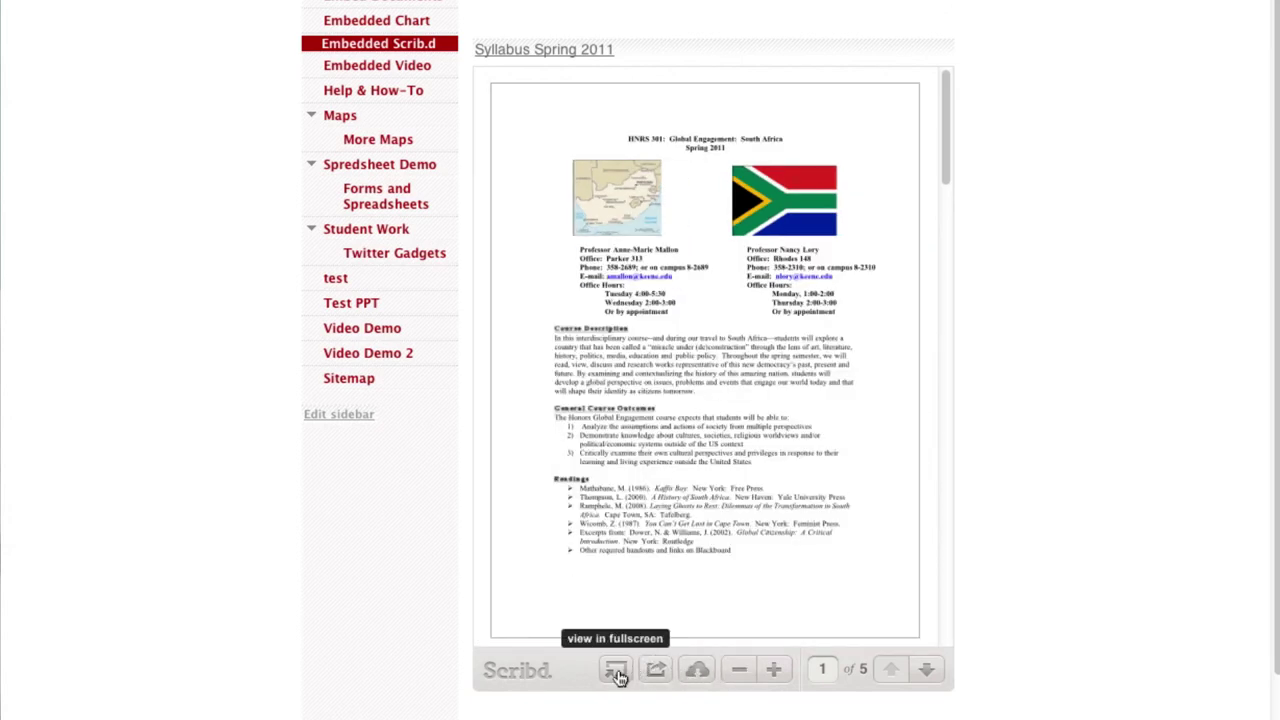